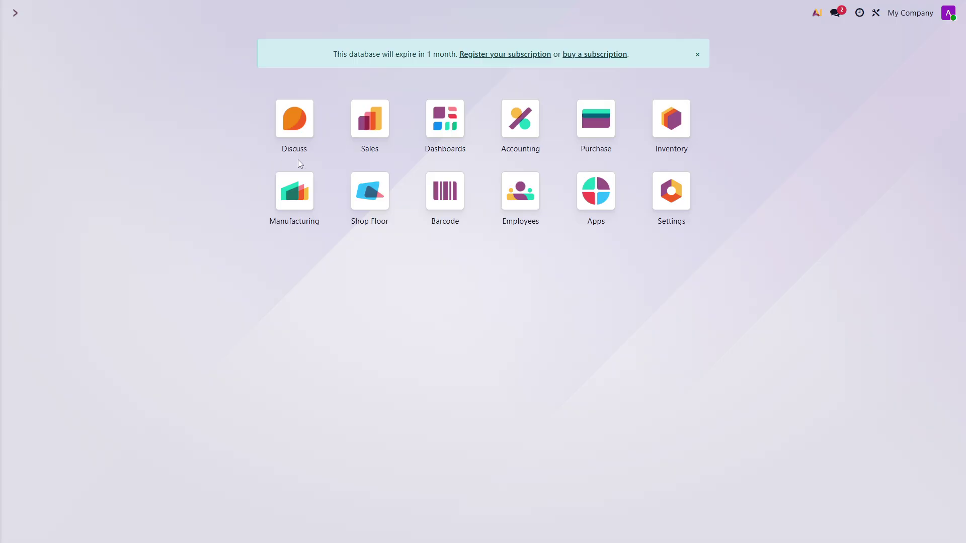
Open the Toys Manufacturer purchase order totalling $575.00 from the Purchase Orders list in Purchase.
click(597, 114)
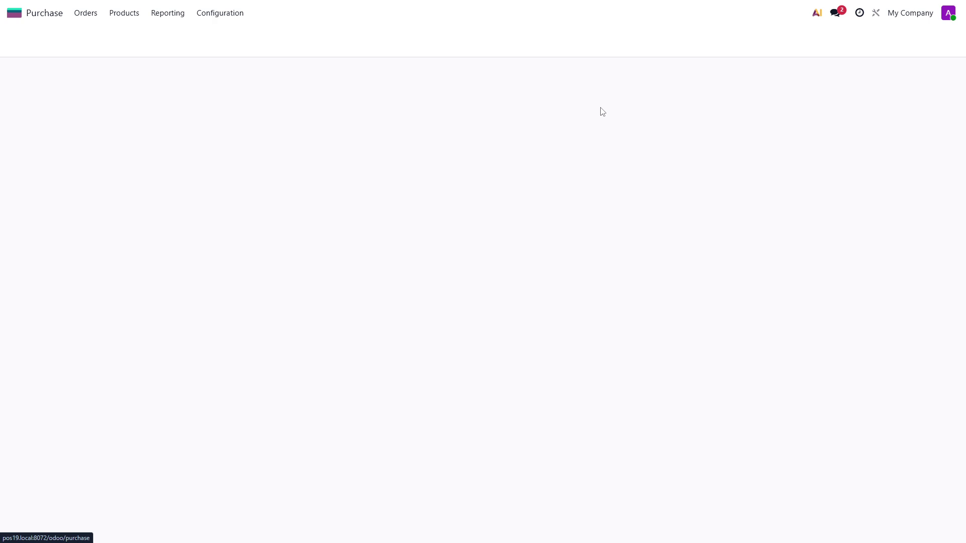
click(80, 15)
click(107, 48)
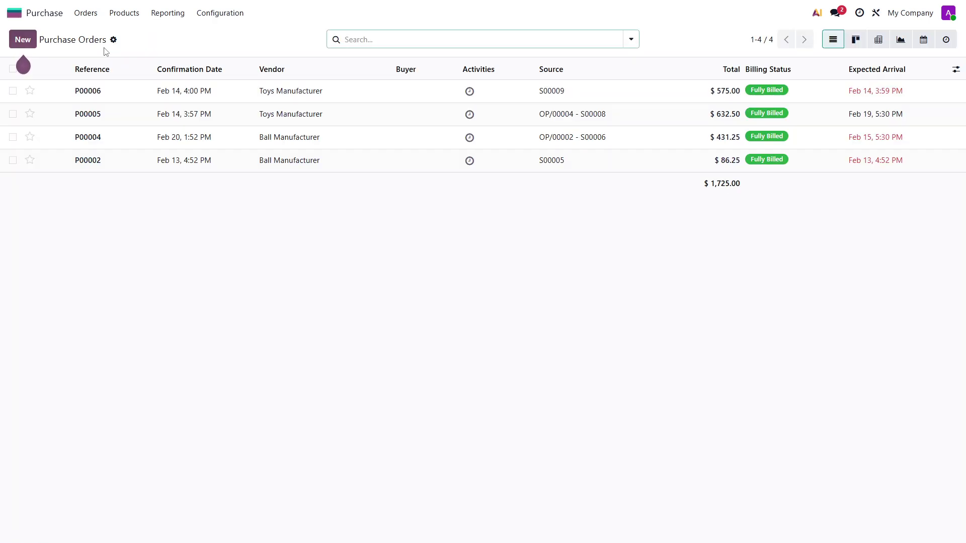
click(126, 100)
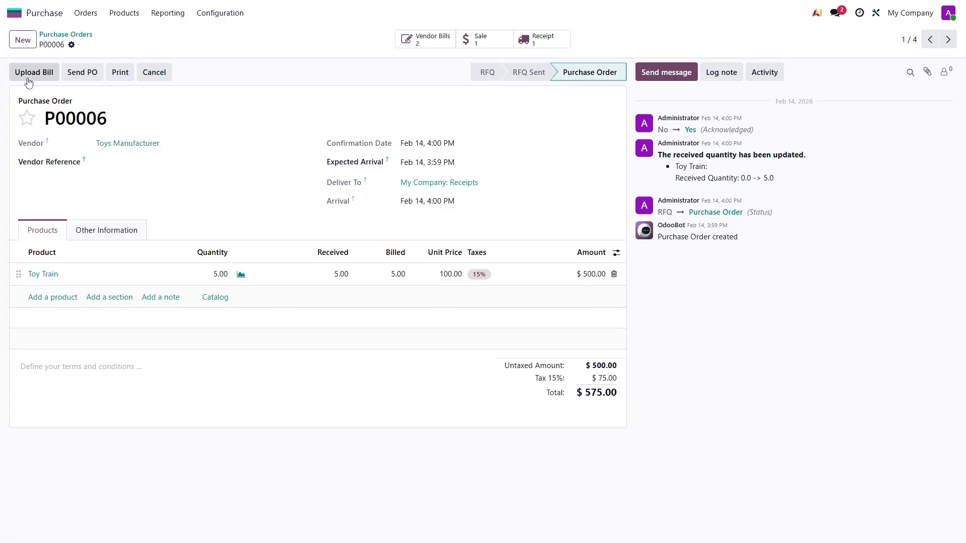
Add a new button to the purchase order form in Studio and label it Create Bill.
click(875, 16)
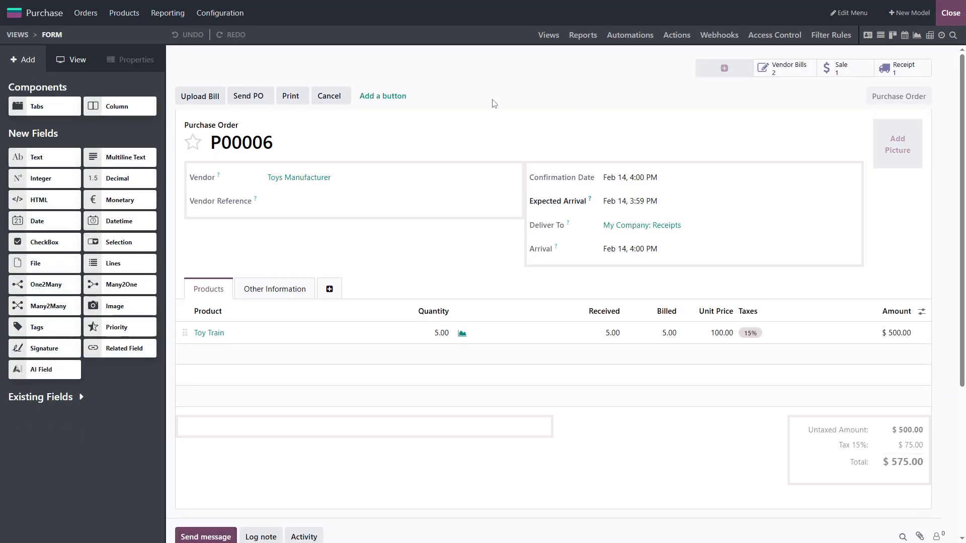
click(386, 97)
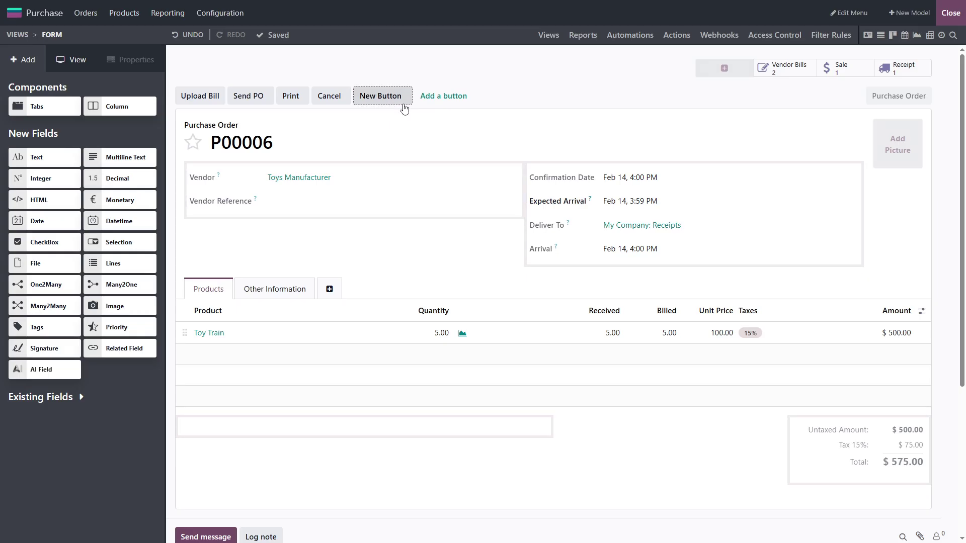
click(371, 101)
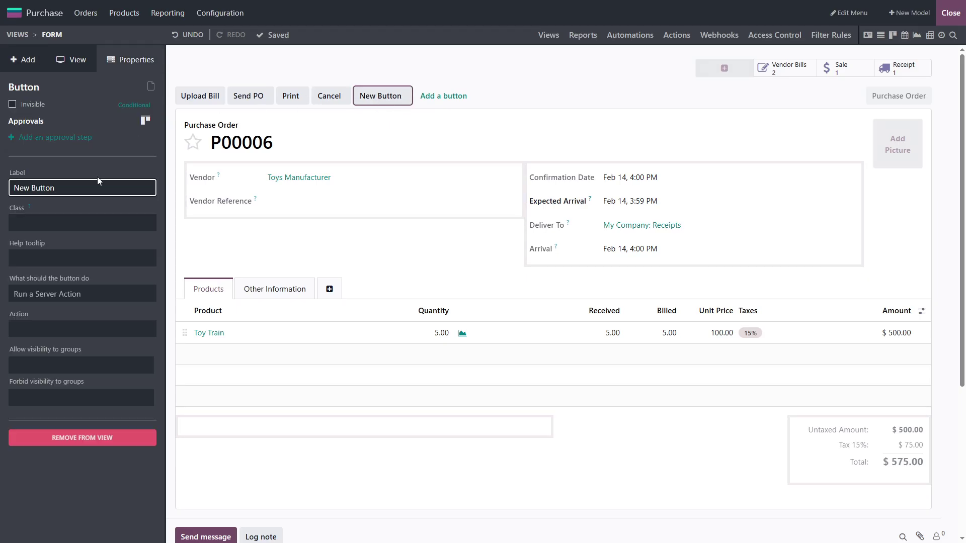
drag(92, 188, 1, 190)
key(BackSpace)
text(Creatre)
key(BackSpace)
key(BackSpace)
text(e Bill)
Make the Create Bill button call the method action_create_invoice.
click(86, 296)
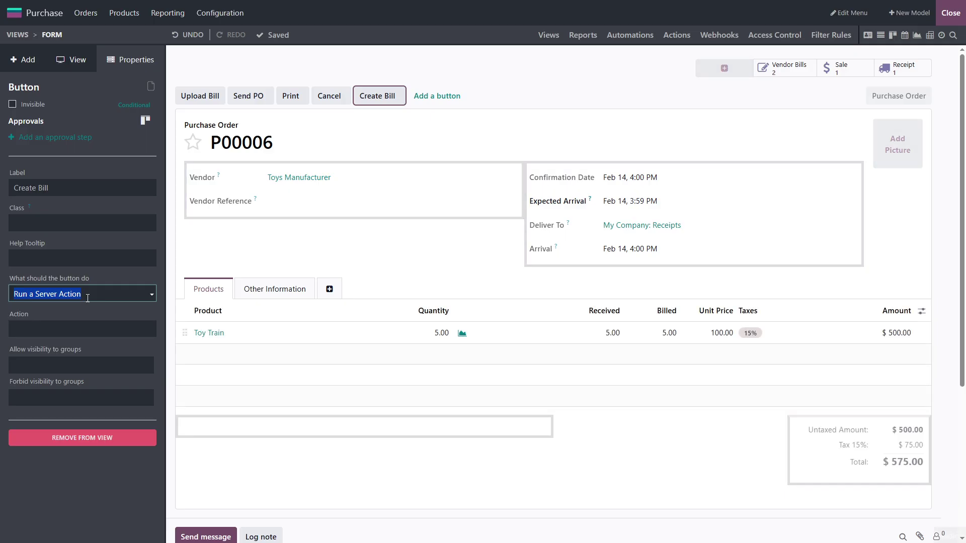
click(88, 297)
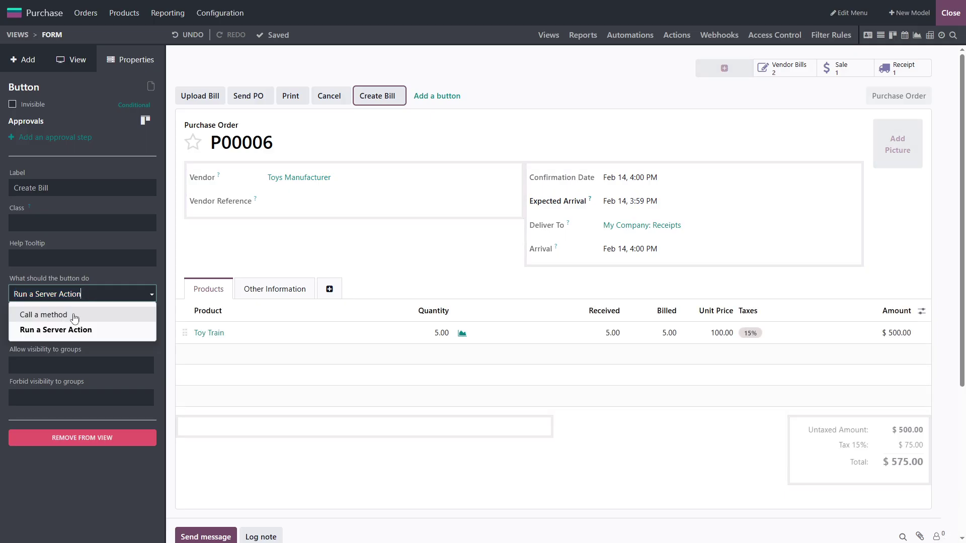
click(65, 317)
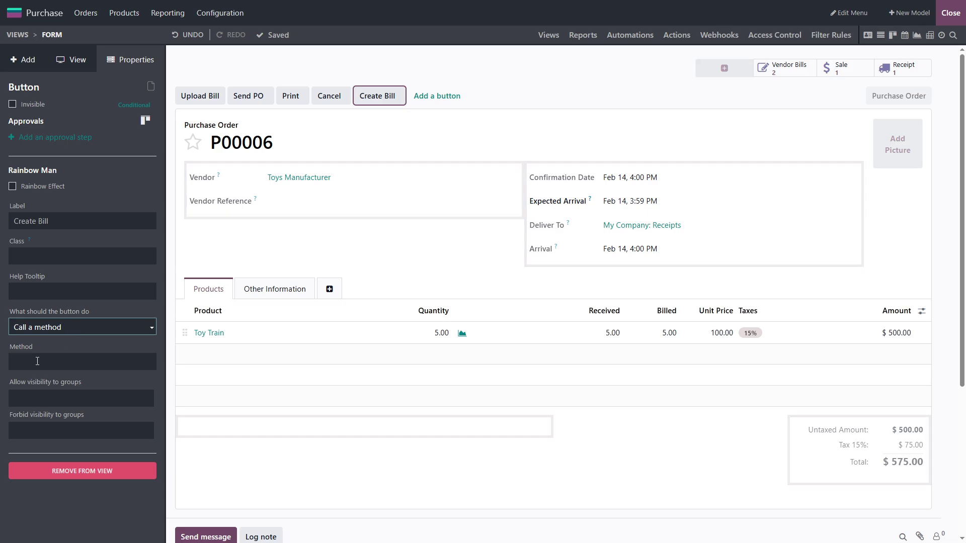
click(38, 361)
click(104, 406)
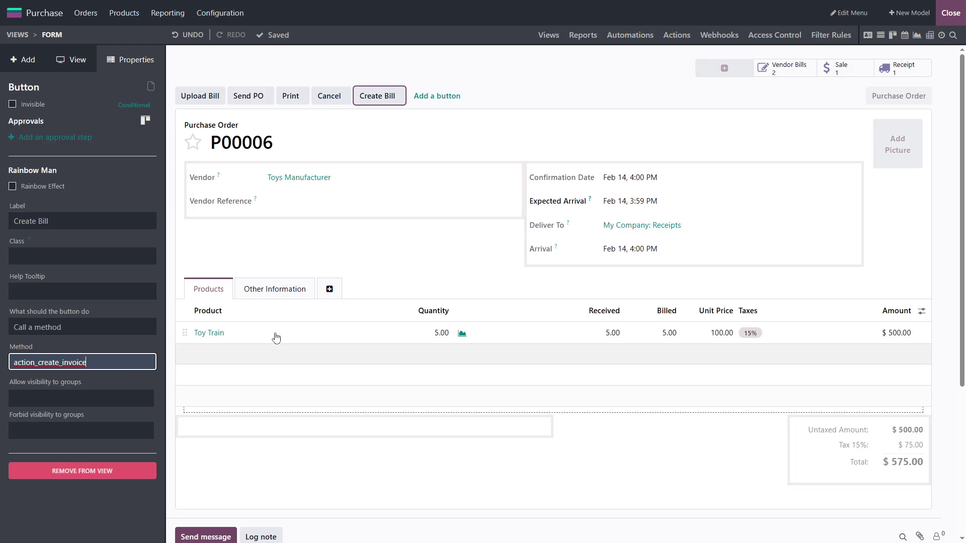
Make the Create Bill button invisible, and show the form's invisible elements to reselect the button.
click(12, 105)
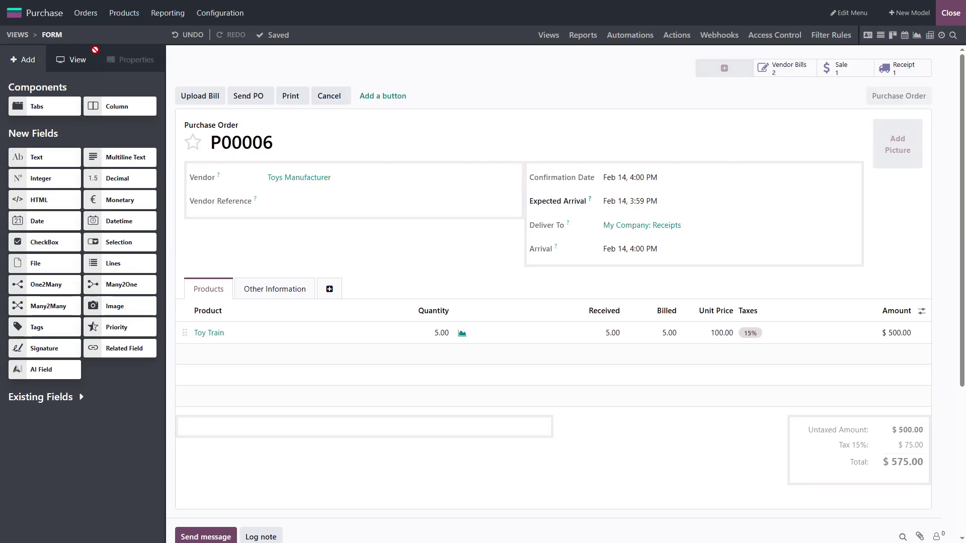
click(73, 70)
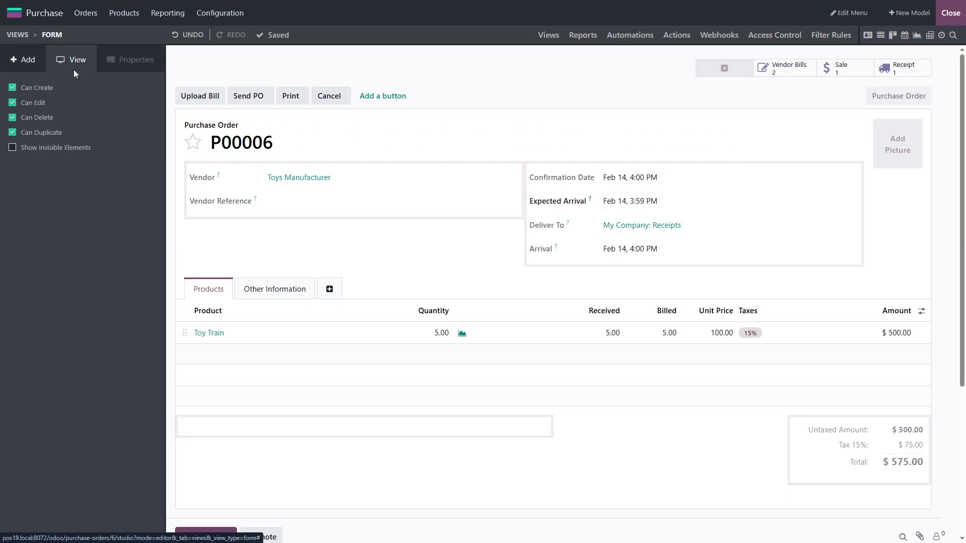
click(12, 148)
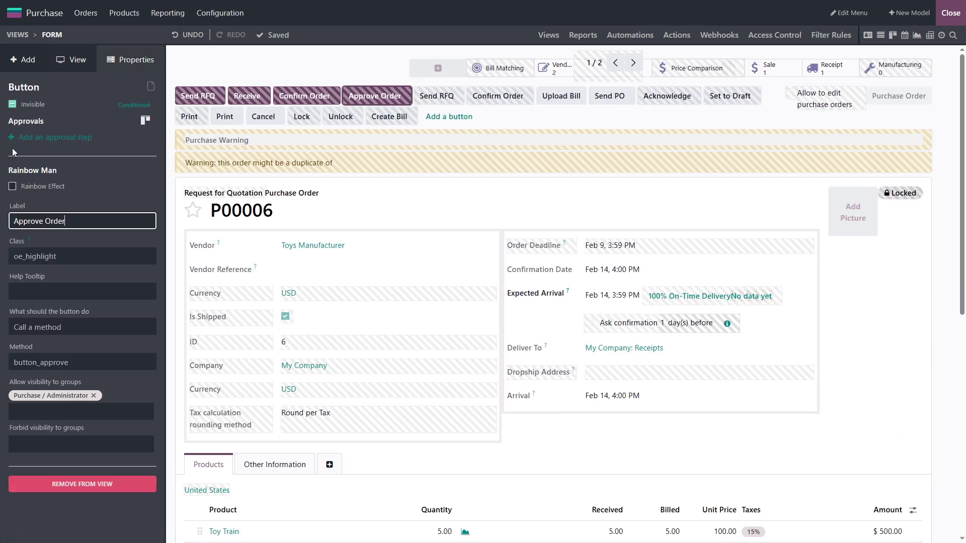
click(404, 120)
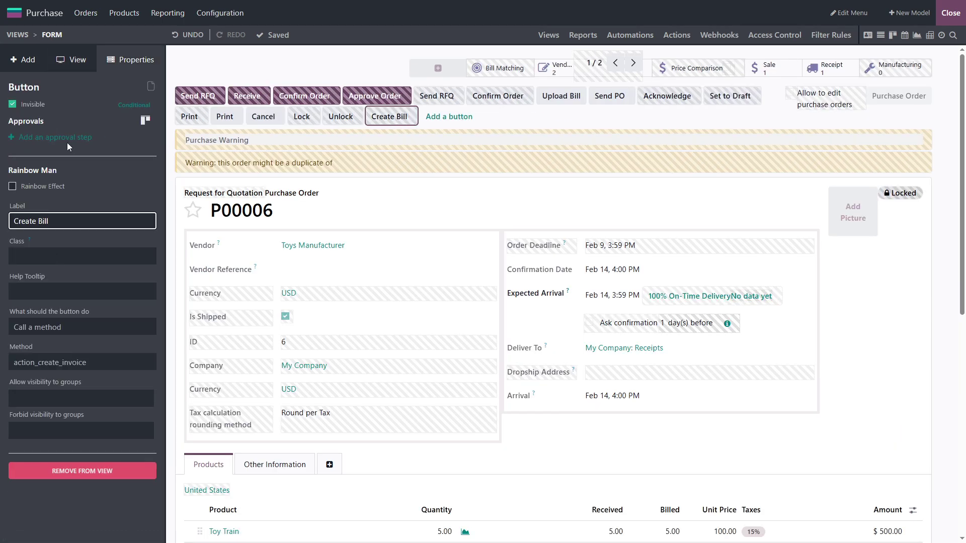
Add a rule on the Status field to the Create Bill button's invisibility condition.
click(134, 106)
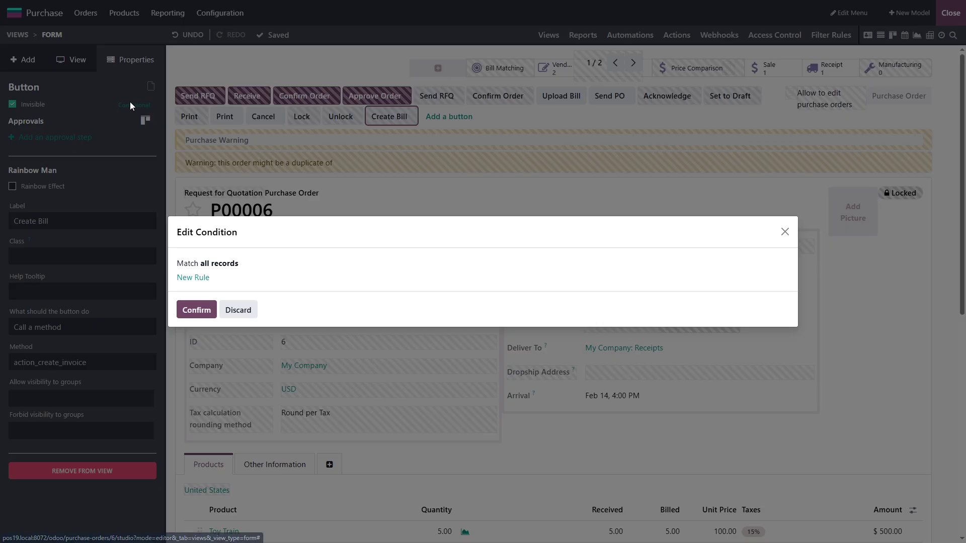
click(193, 277)
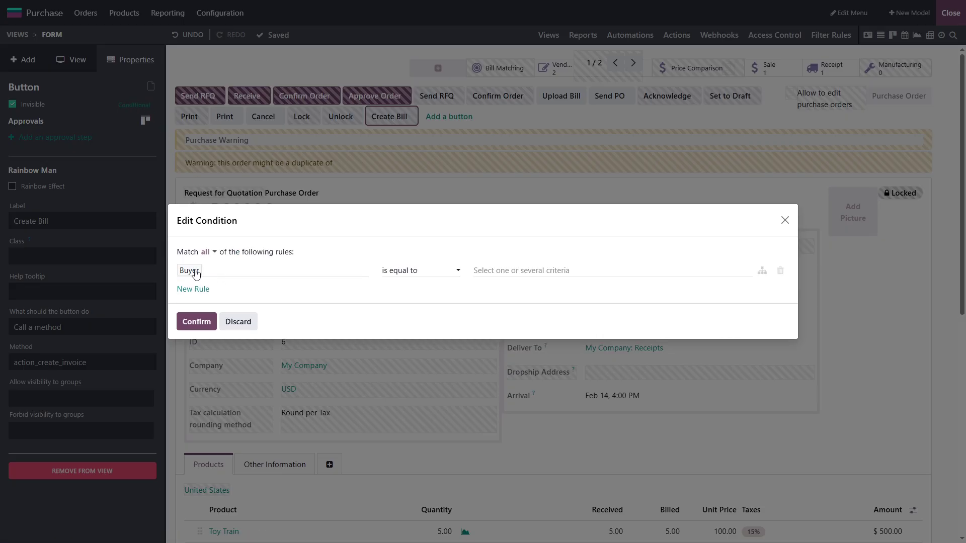
click(196, 273)
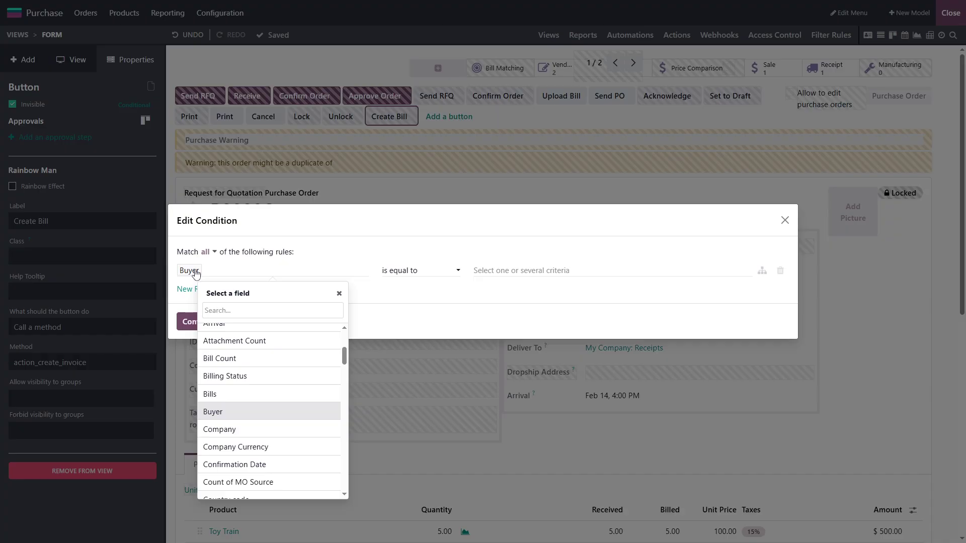
text(statu)
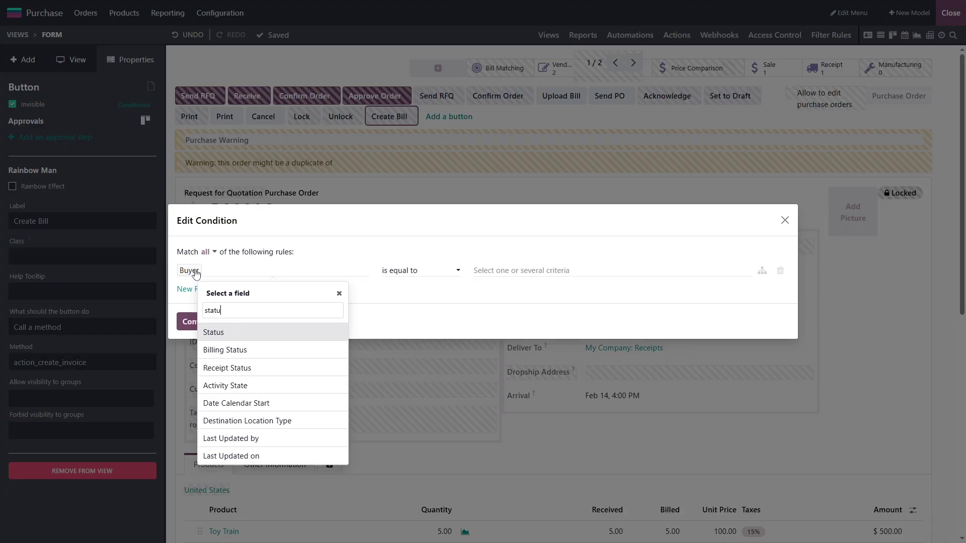
click(270, 332)
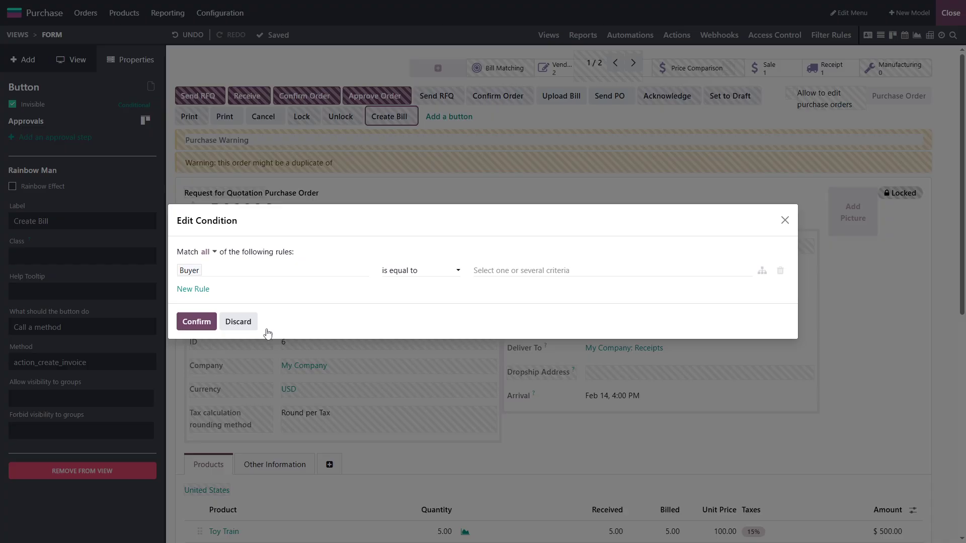
Set the Status rule's operator to "is in" with the values RFQ, RFQ Sent, To Approve and Cancelled.
click(424, 279)
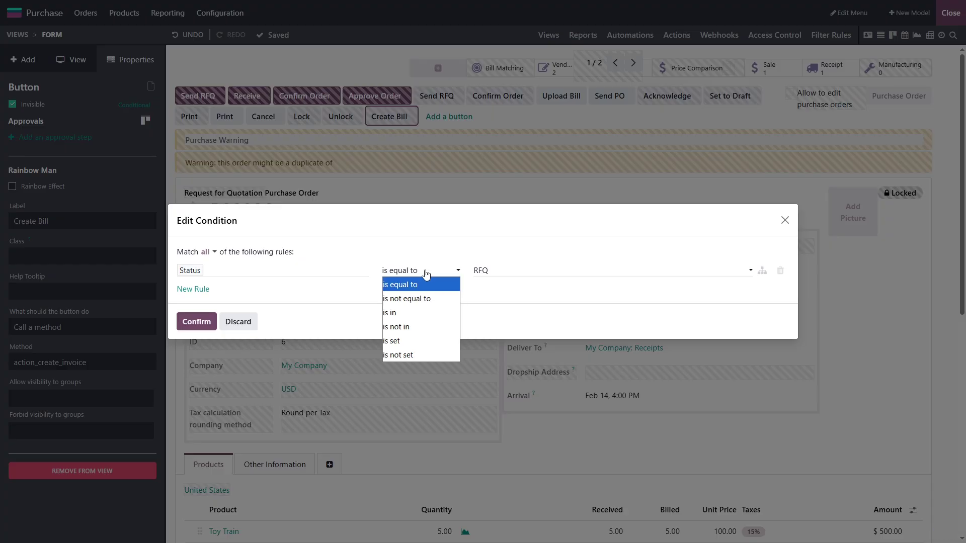
click(410, 311)
click(529, 275)
click(508, 284)
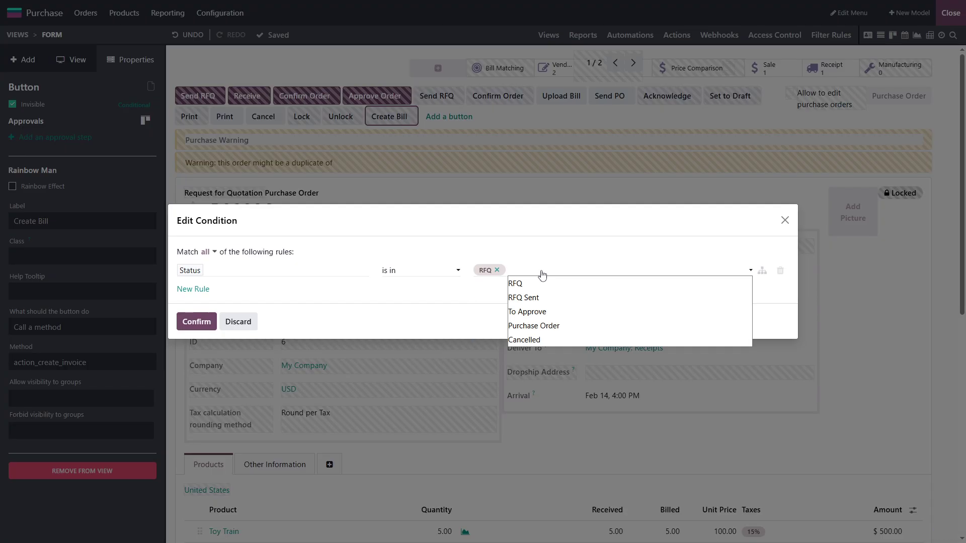
click(530, 298)
click(569, 280)
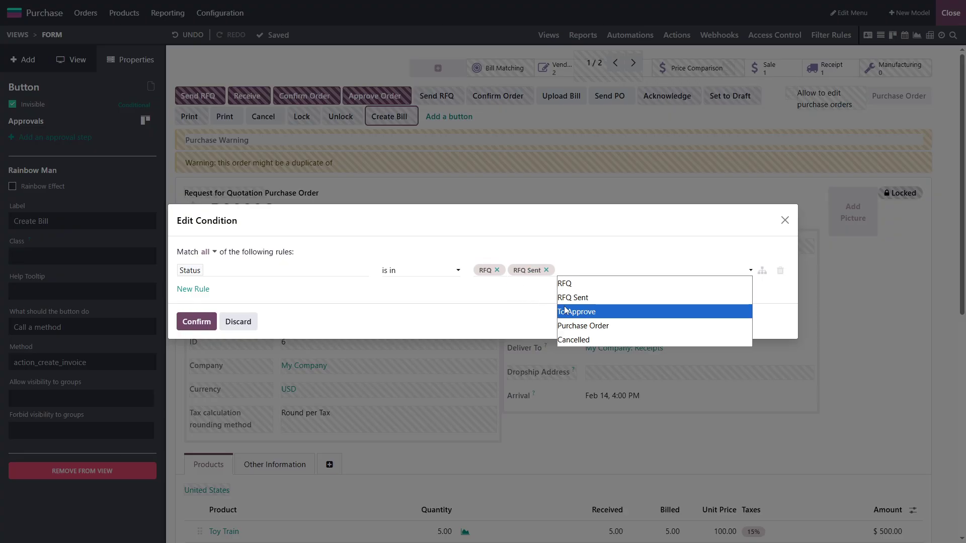
click(567, 310)
click(637, 277)
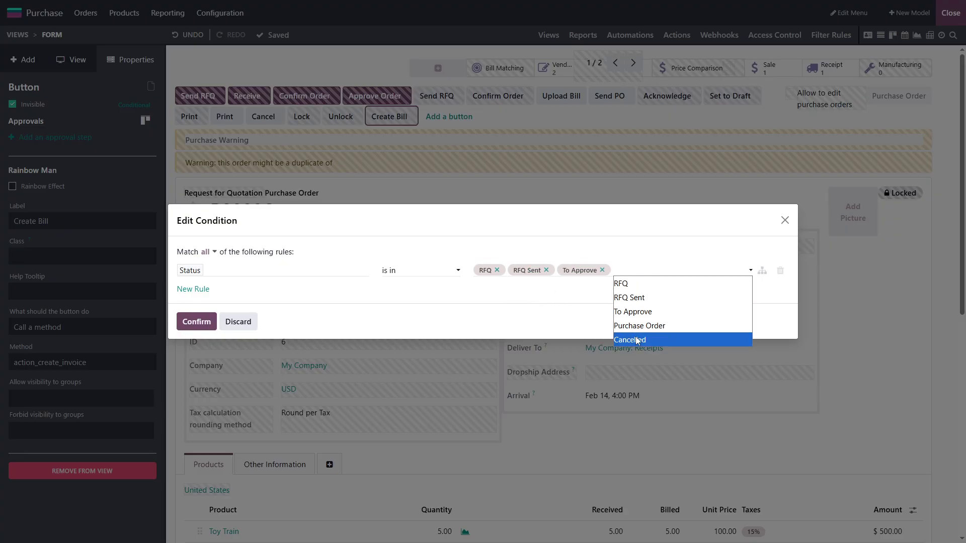
click(639, 341)
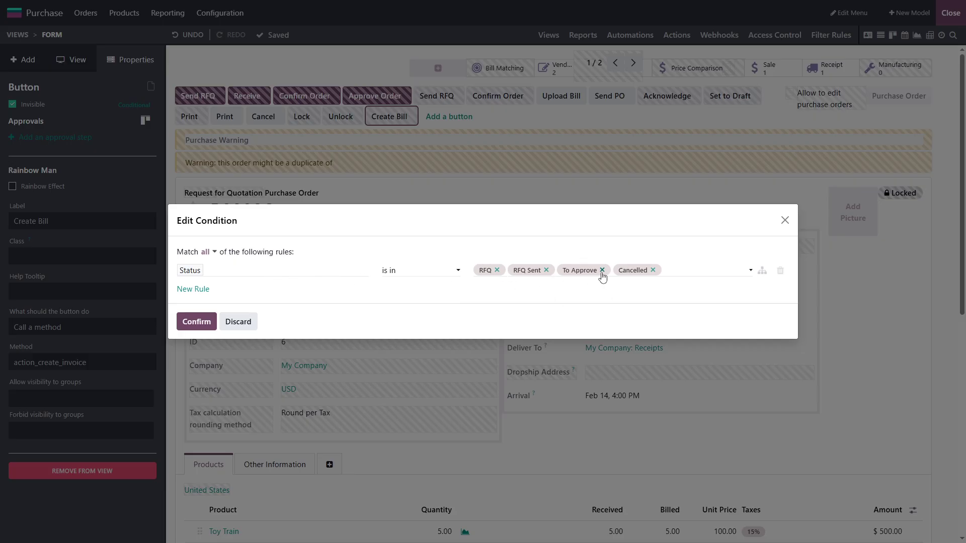
Add a second rule to the condition requiring Billing Status to be equal to Fully Billed.
click(206, 291)
click(203, 285)
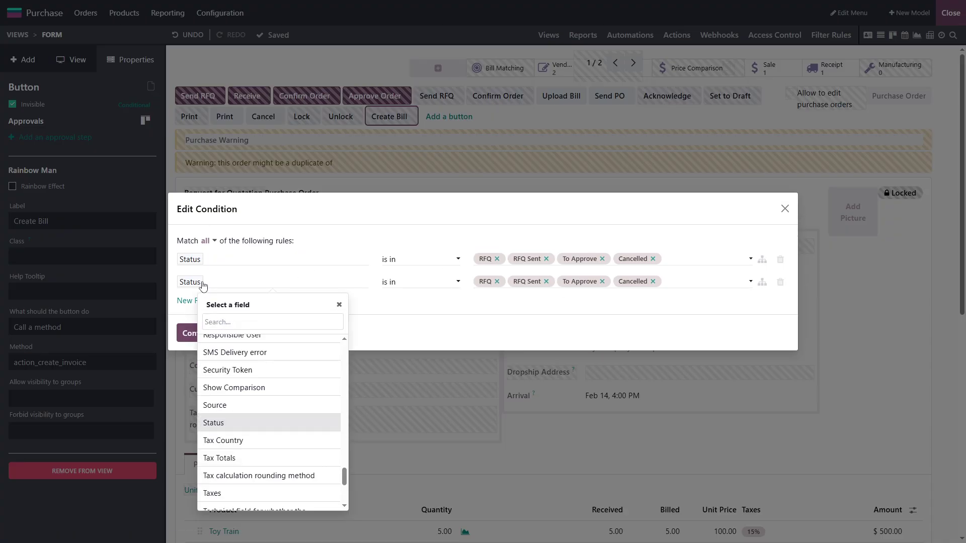
text(billi)
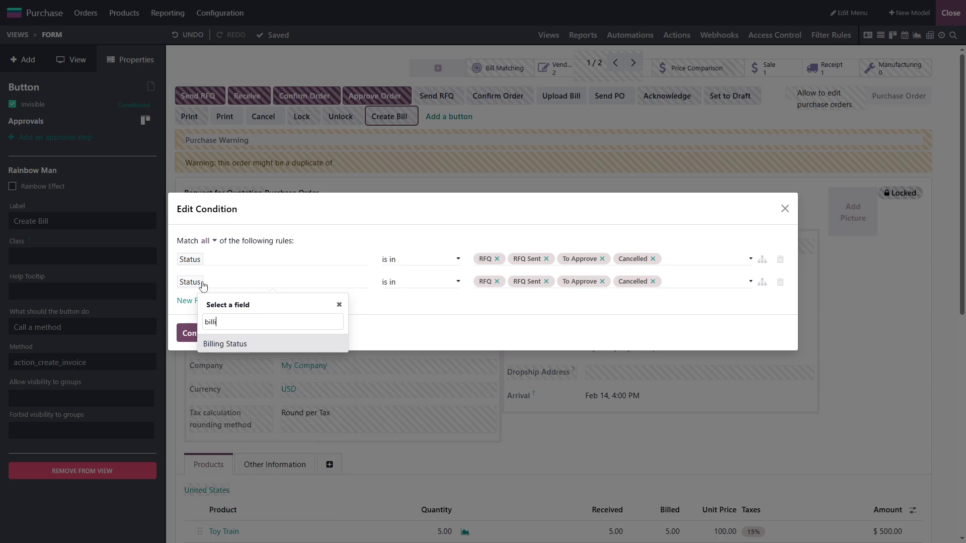
click(250, 345)
click(422, 283)
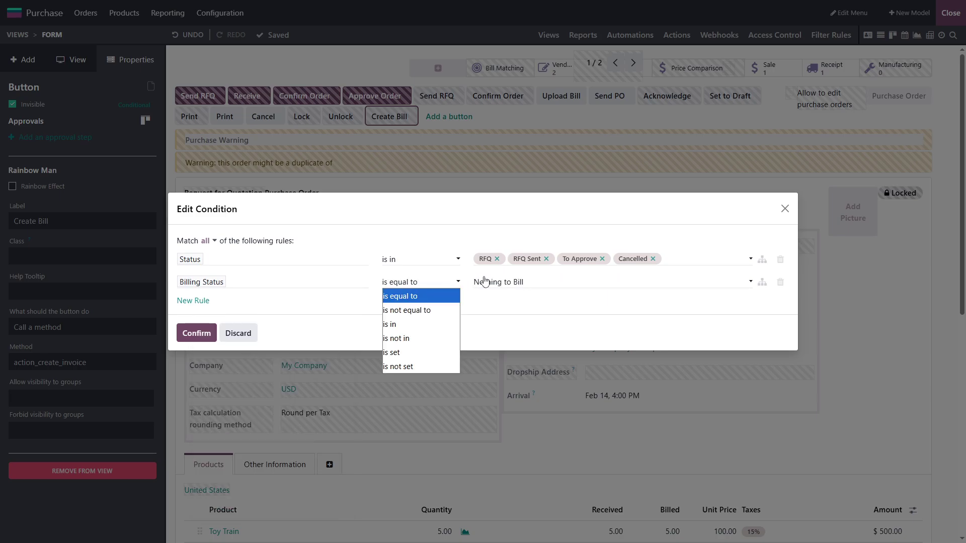
click(505, 282)
click(505, 325)
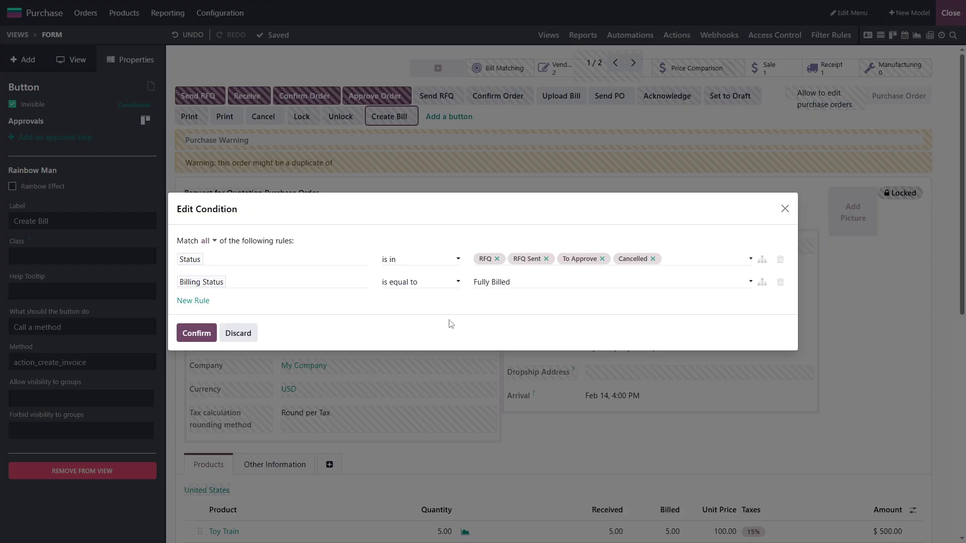
Make the condition match any of the rules, confirm it and close Studio.
click(209, 245)
click(215, 252)
click(196, 334)
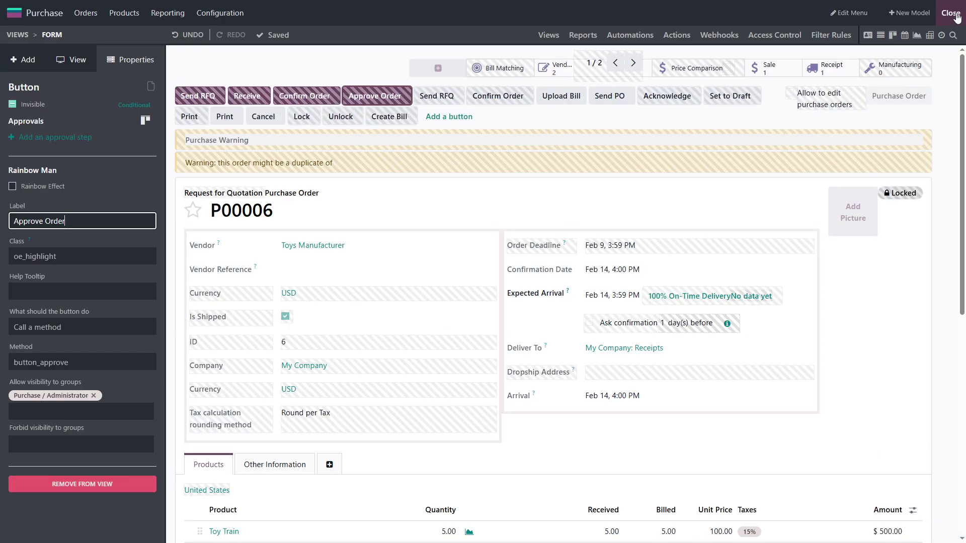
click(954, 15)
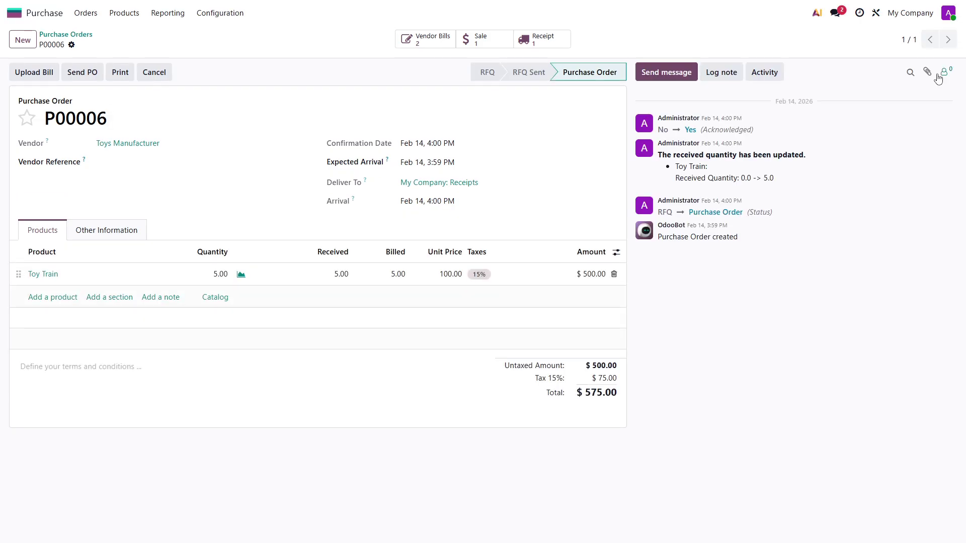
Create a new request for quotation with Toys Manufacturer as the vendor.
click(86, 13)
click(95, 34)
click(23, 39)
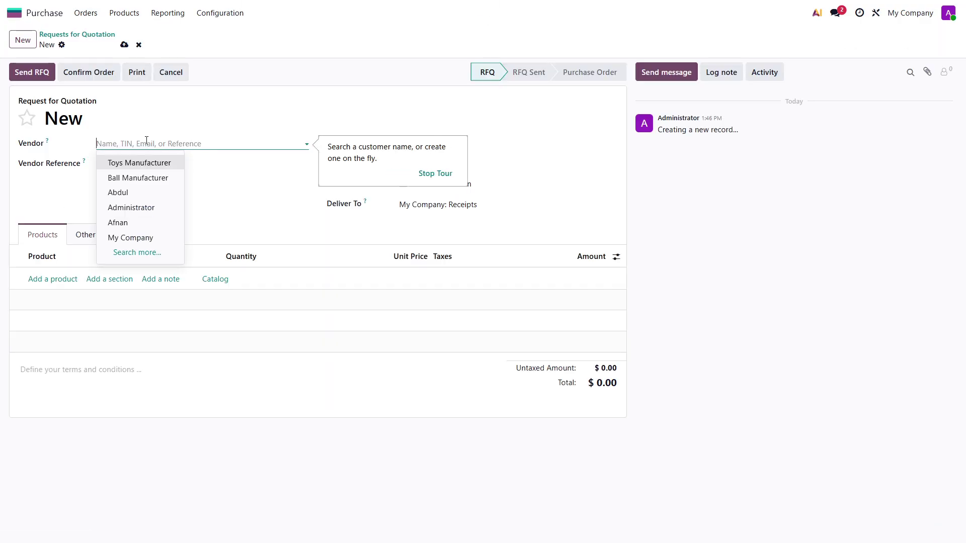
click(39, 279)
Add a Toy Car product line with a quantity of 10 to the request for quotation.
click(57, 280)
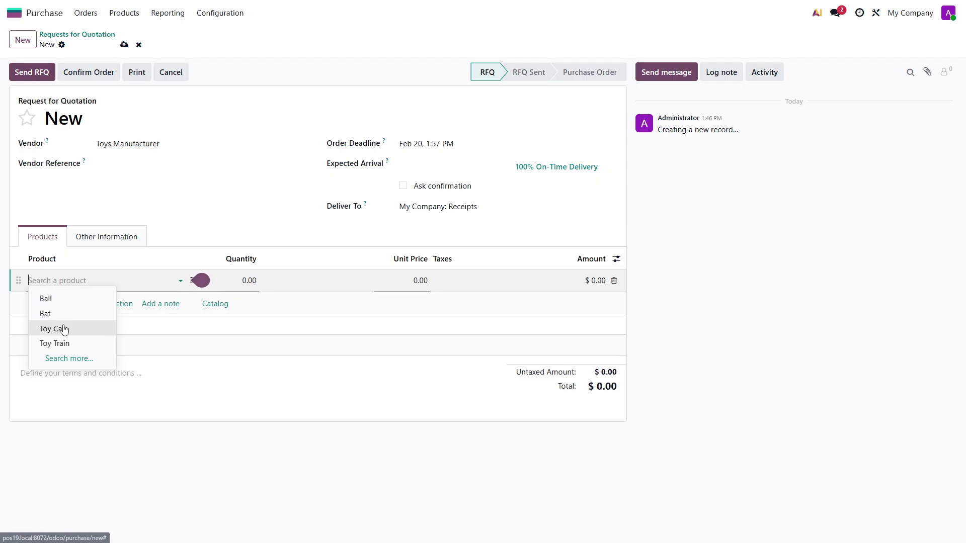
click(65, 327)
click(259, 281)
text(10)
click(235, 218)
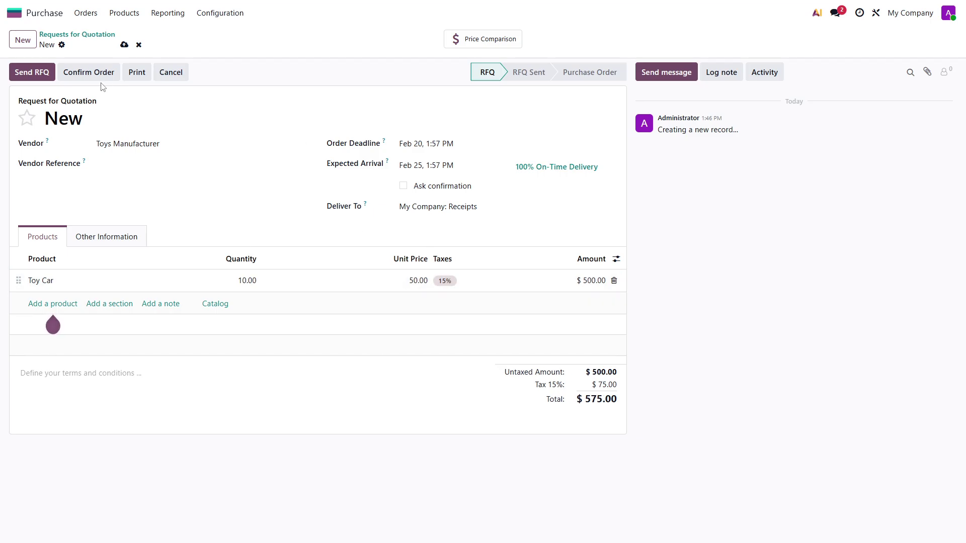
Save the Toys Manufacturer request for quotation and confirm the order.
click(124, 44)
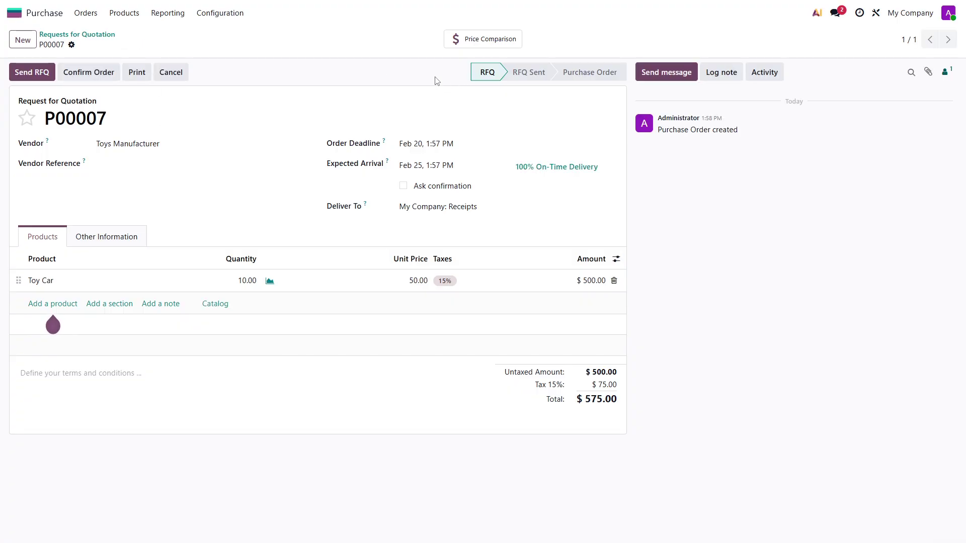
click(98, 80)
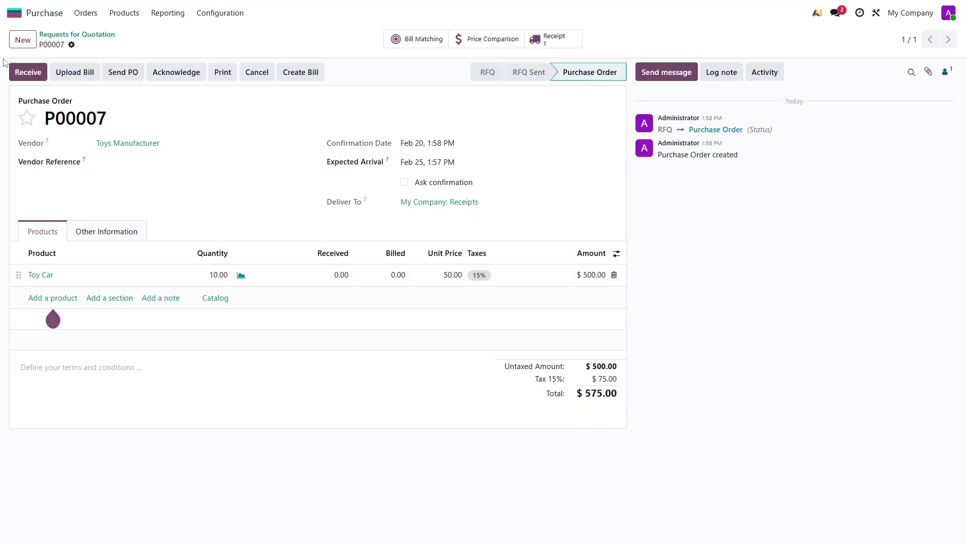
Receive the ordered Toy Car products by validating the receipt, and return to the purchase order.
click(28, 75)
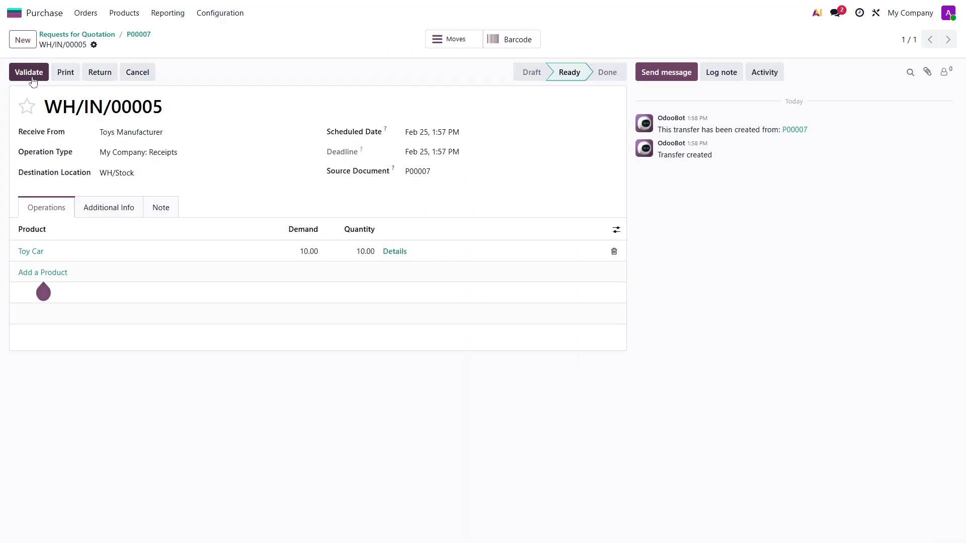
click(30, 73)
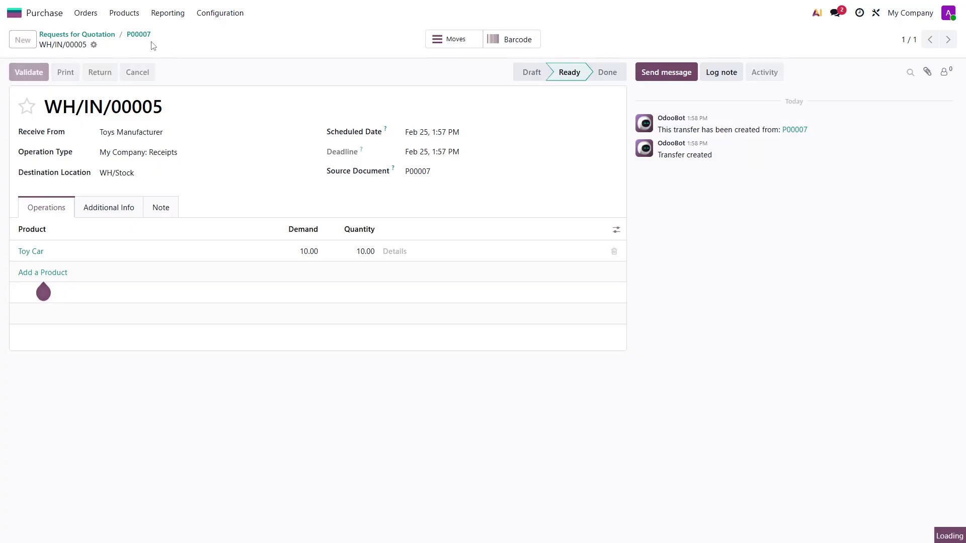
click(136, 40)
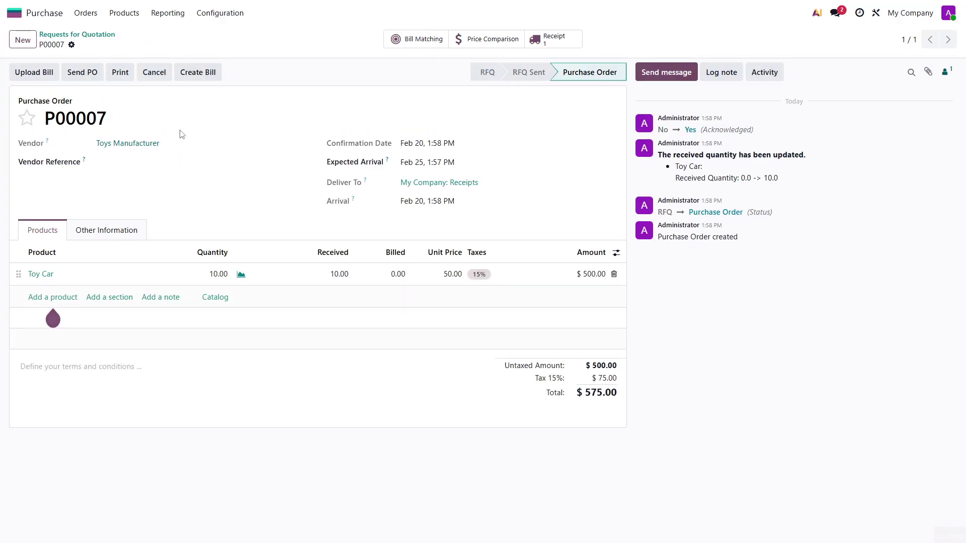
Create a vendor bill from the purchase order, set its bill date to Feb 20 and confirm it.
click(189, 75)
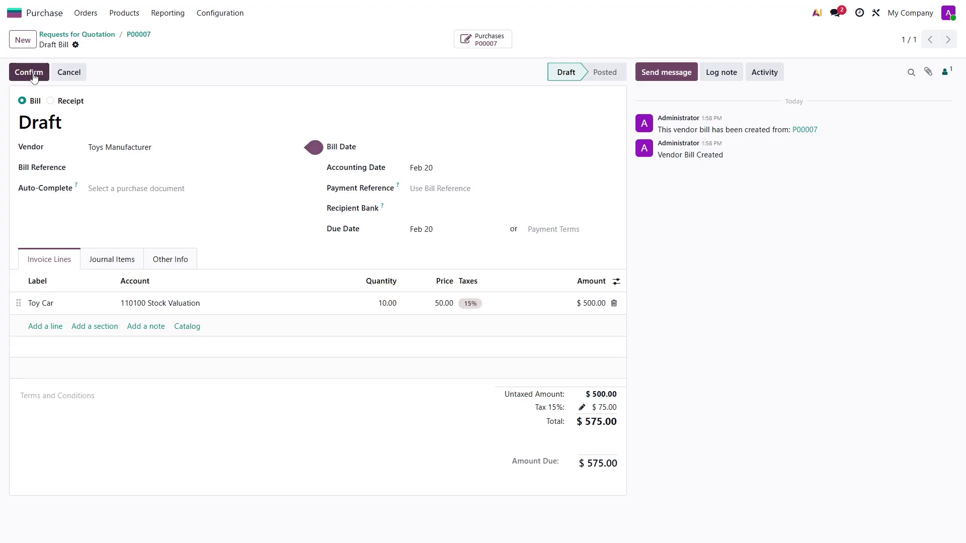
click(437, 151)
click(562, 254)
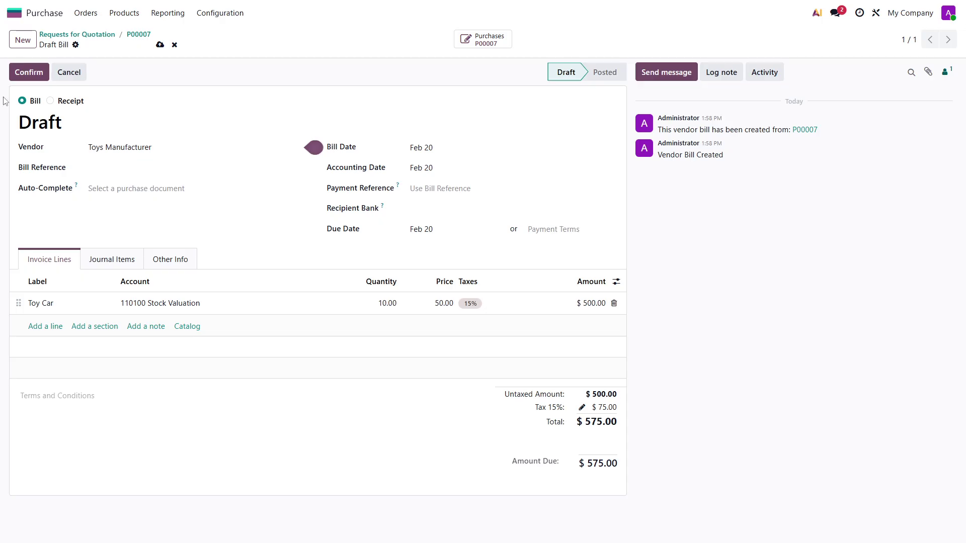
click(17, 75)
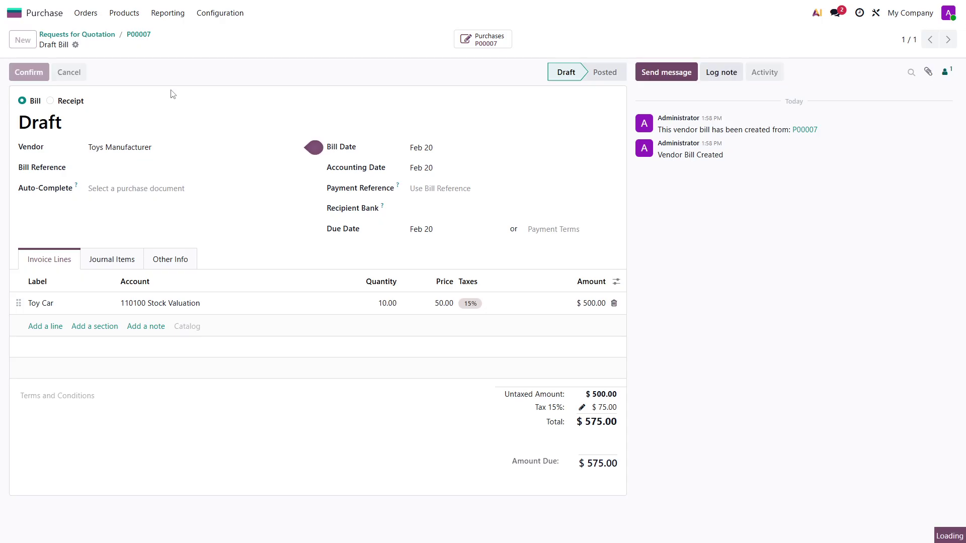